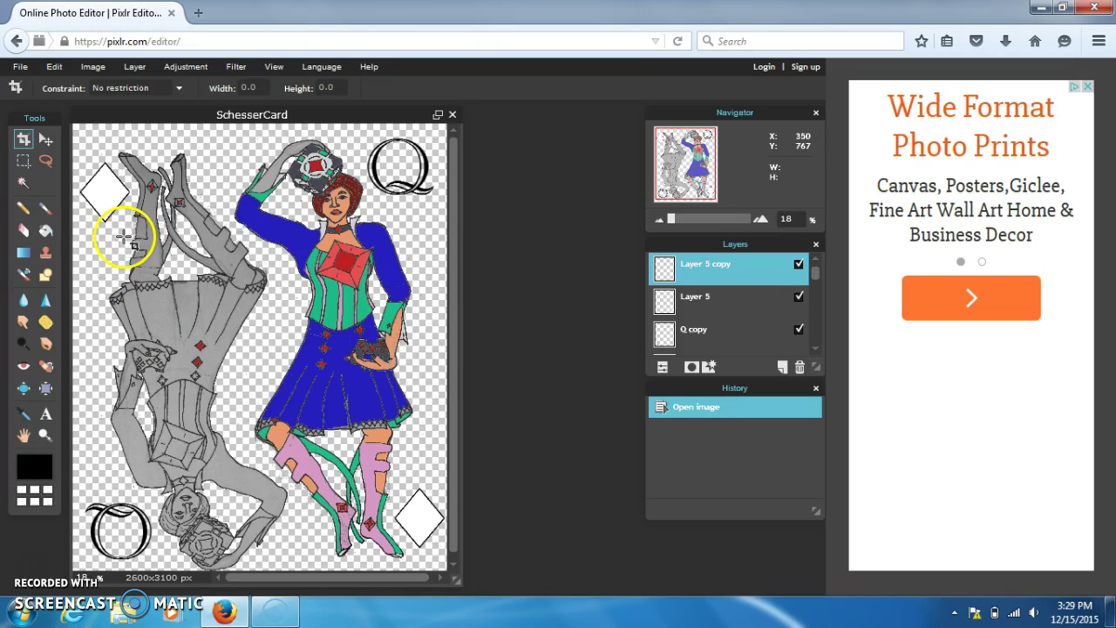
- Set up saving SchesserCard to My computer in PXD (Layered Pixlr image) format
left_click(27, 67)
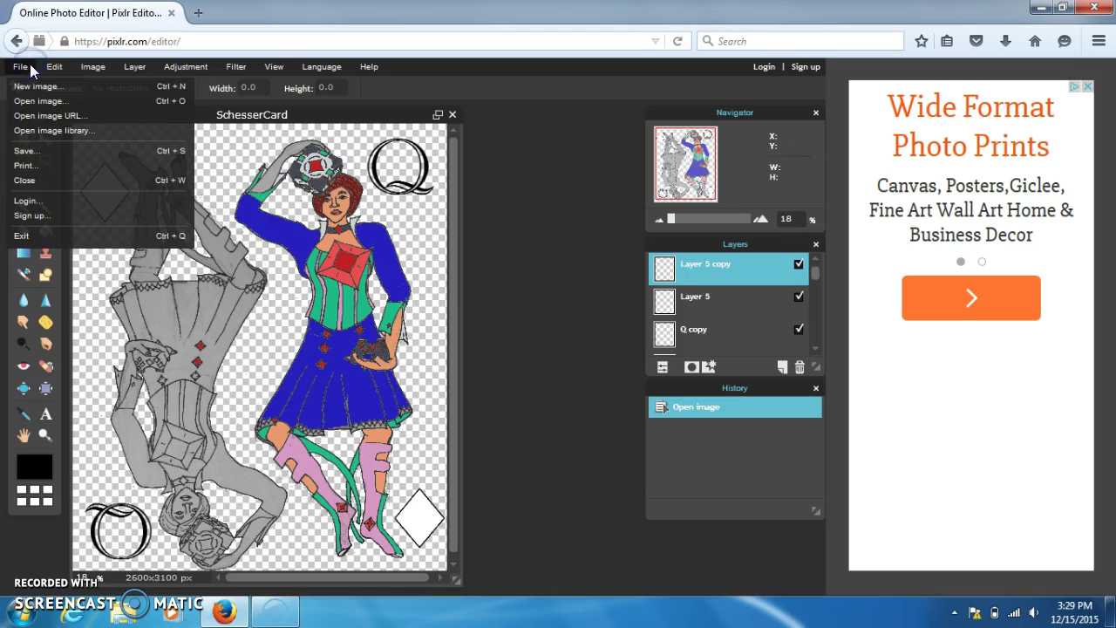
left_click(39, 155)
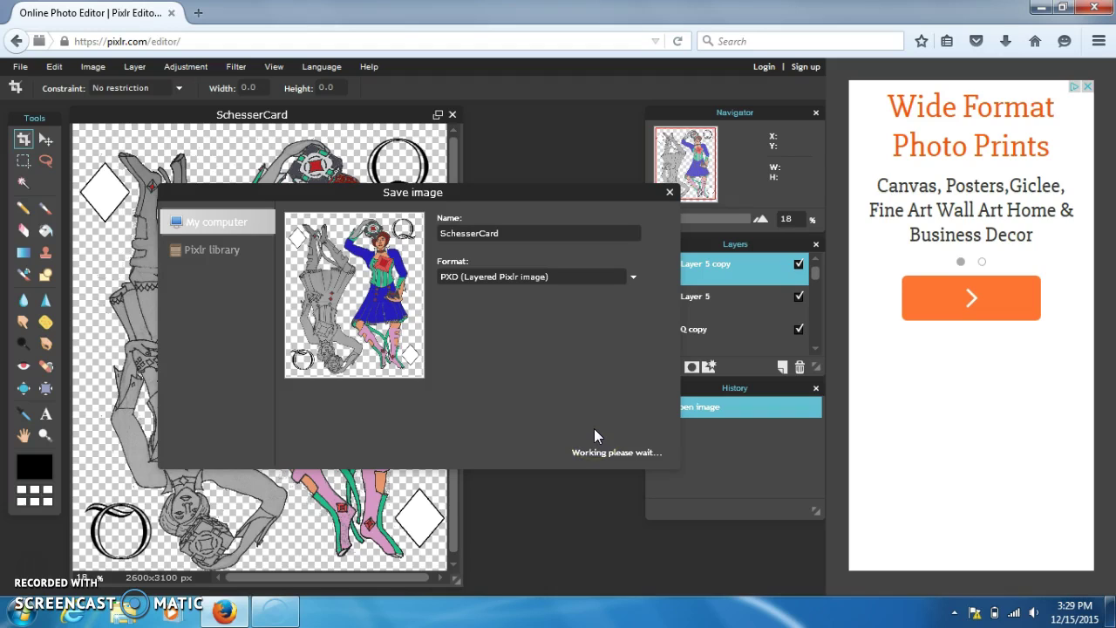
left_click(633, 278)
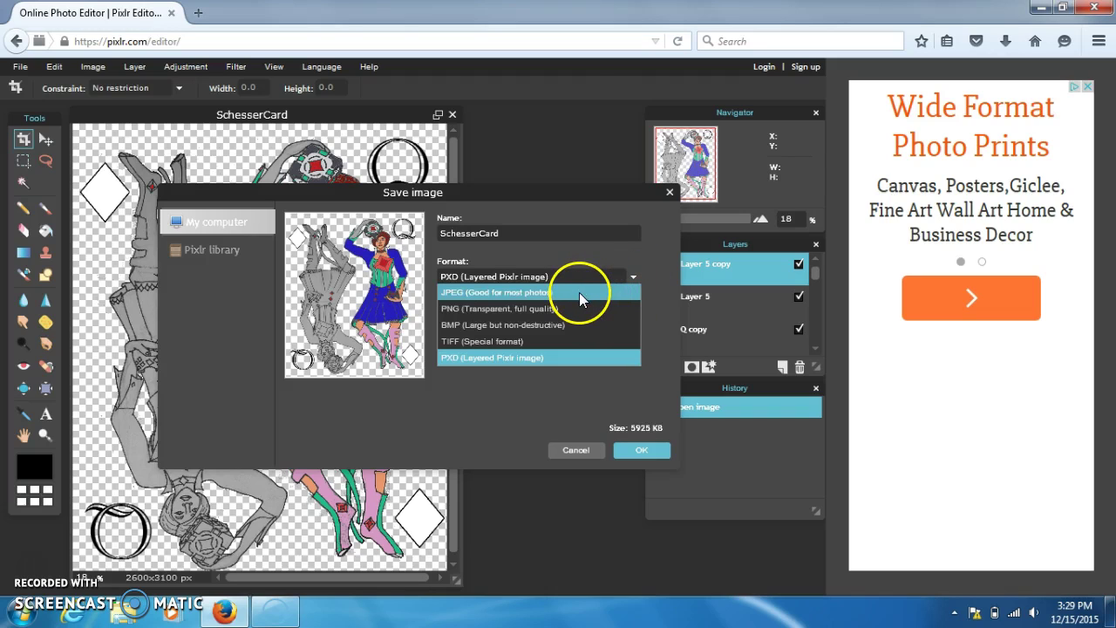
left_click(543, 357)
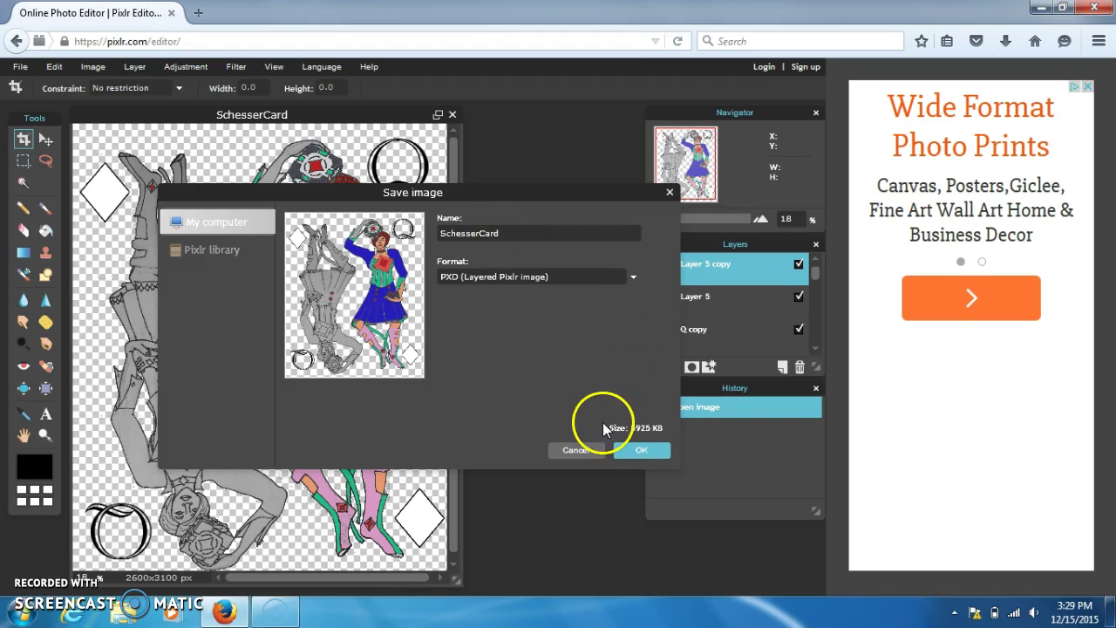
- Confirm the PXD save and browse the enlarged Save As dialog to Computer's drives
left_click(641, 450)
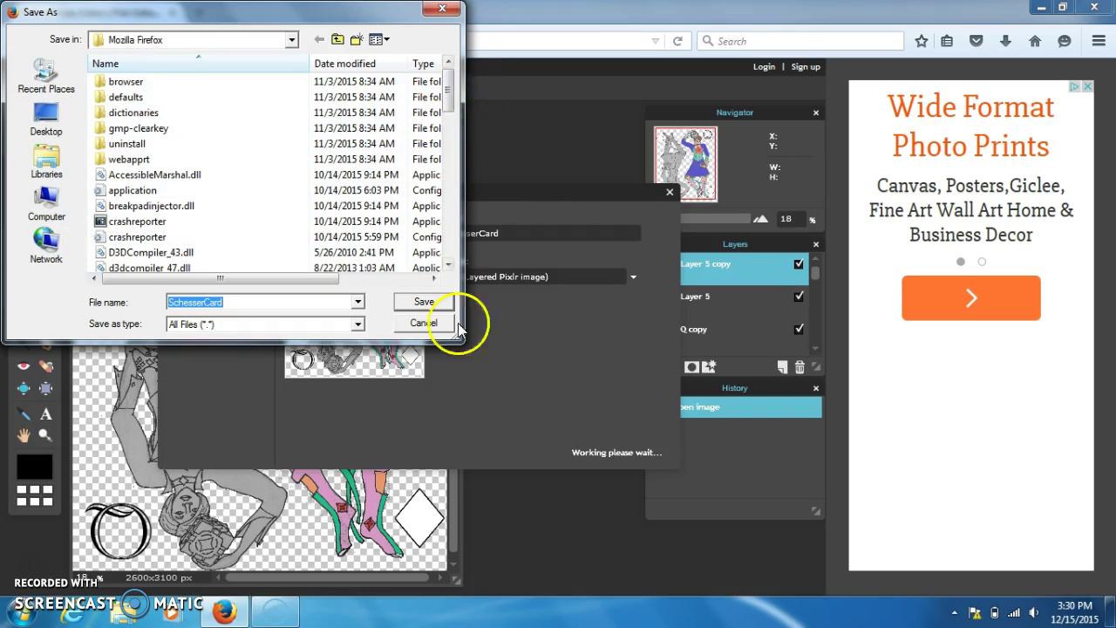
left_click_drag(454, 334, 839, 516)
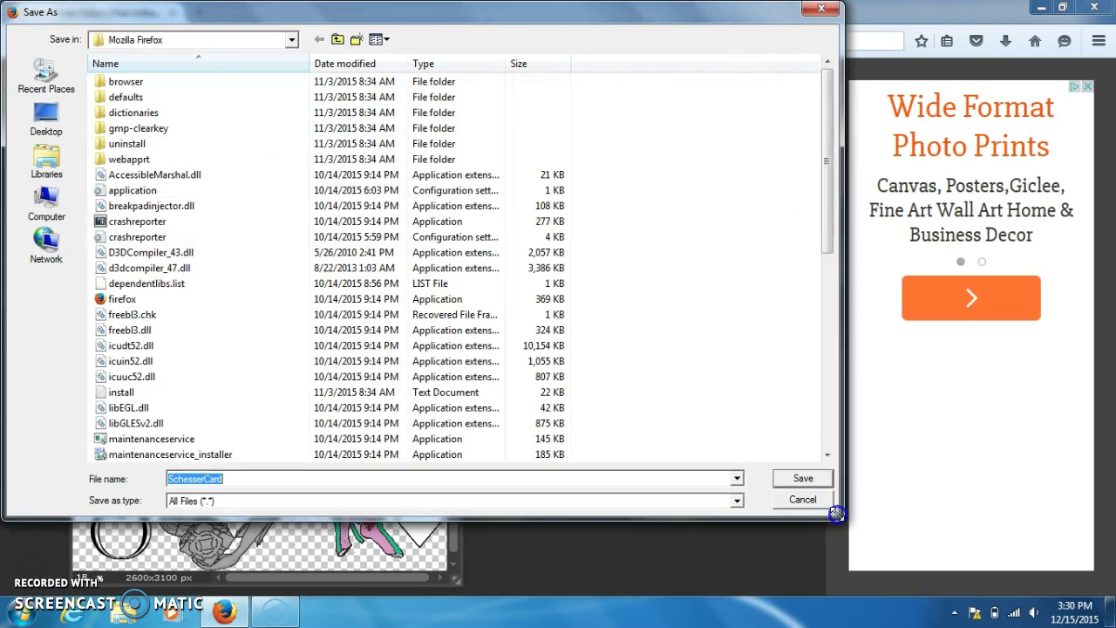
left_click(48, 254)
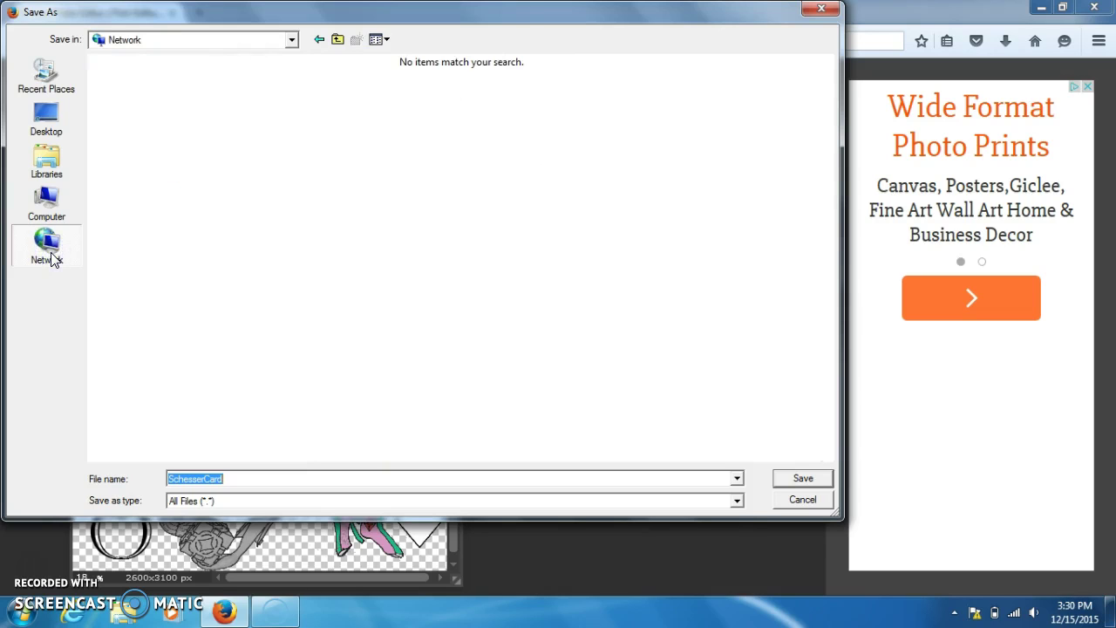
left_click(53, 259)
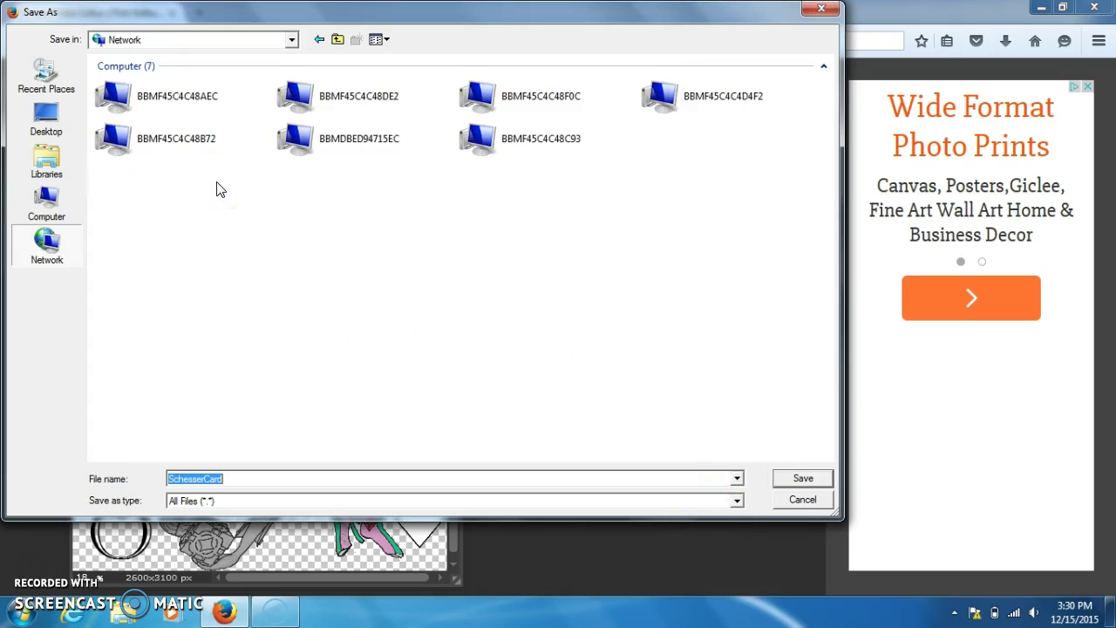
left_click(47, 203)
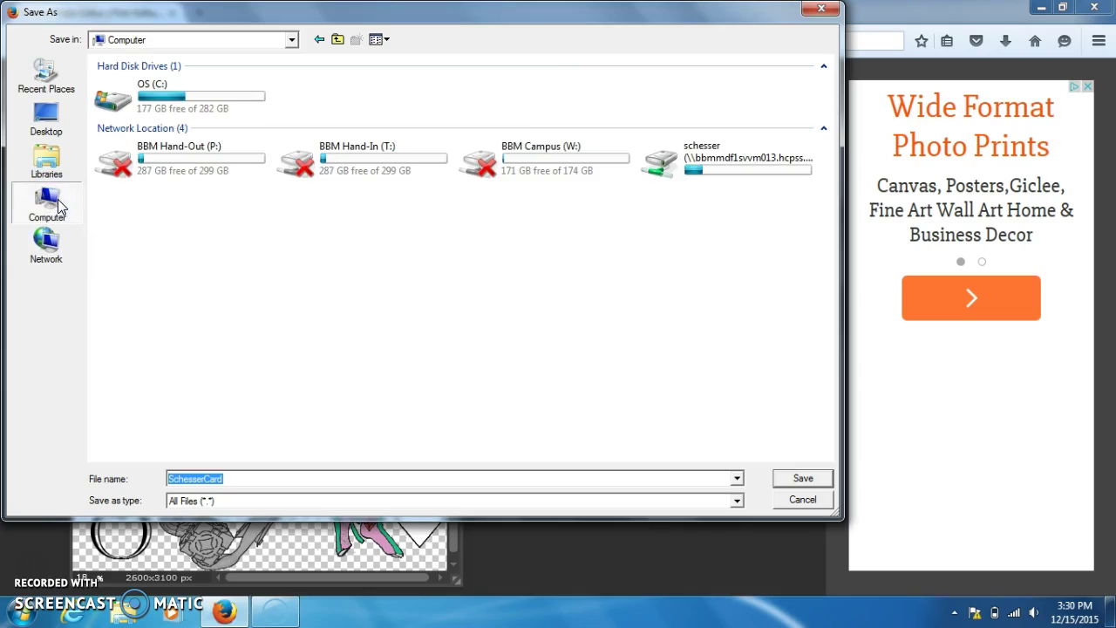
left_click(52, 209)
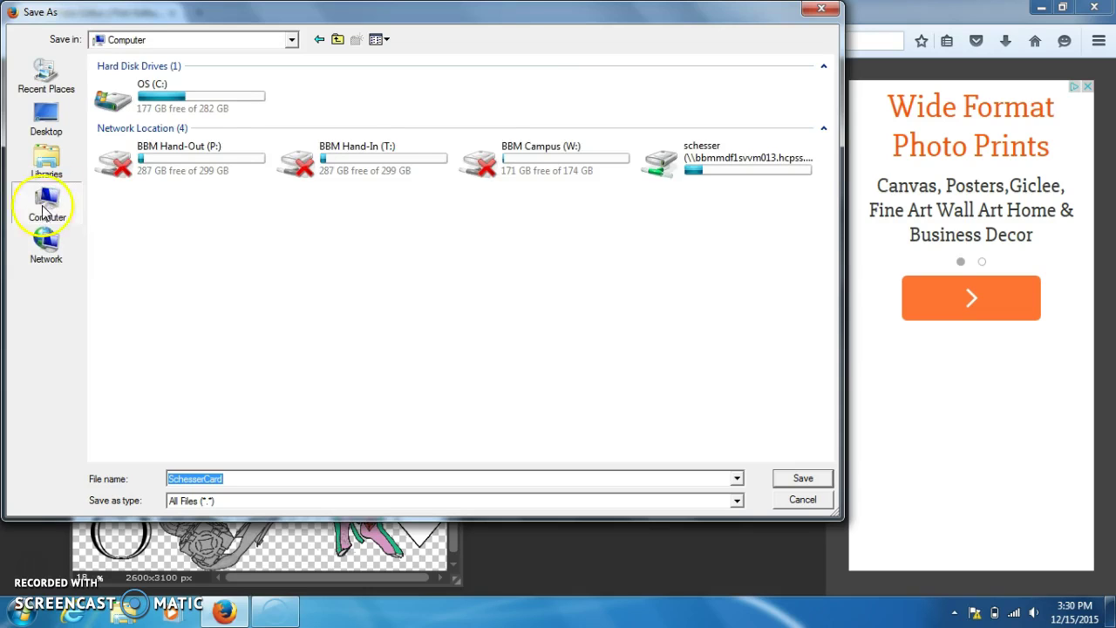
left_click(125, 148)
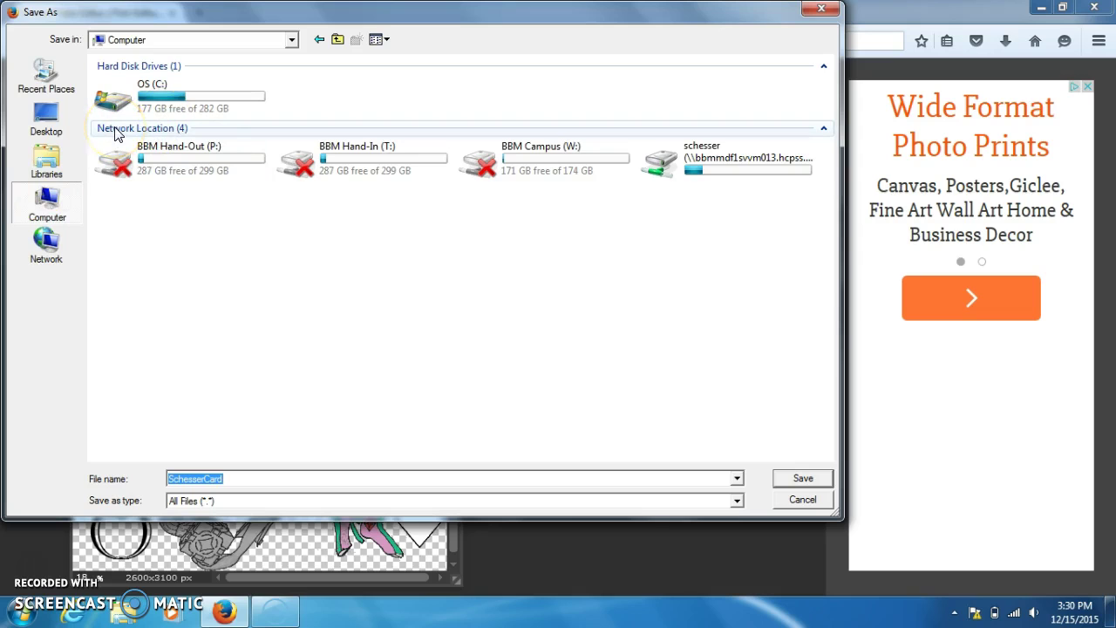
- Create a 'Playing Card' folder on the home network drive and save SchesserCard into it
double_click(722, 164)
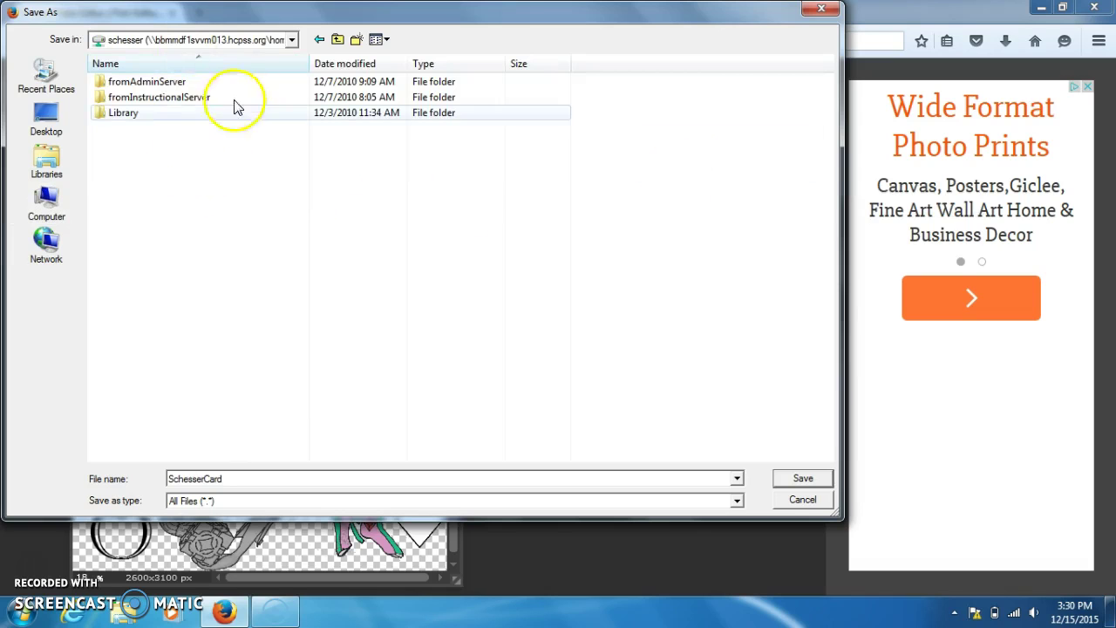
left_click(148, 149)
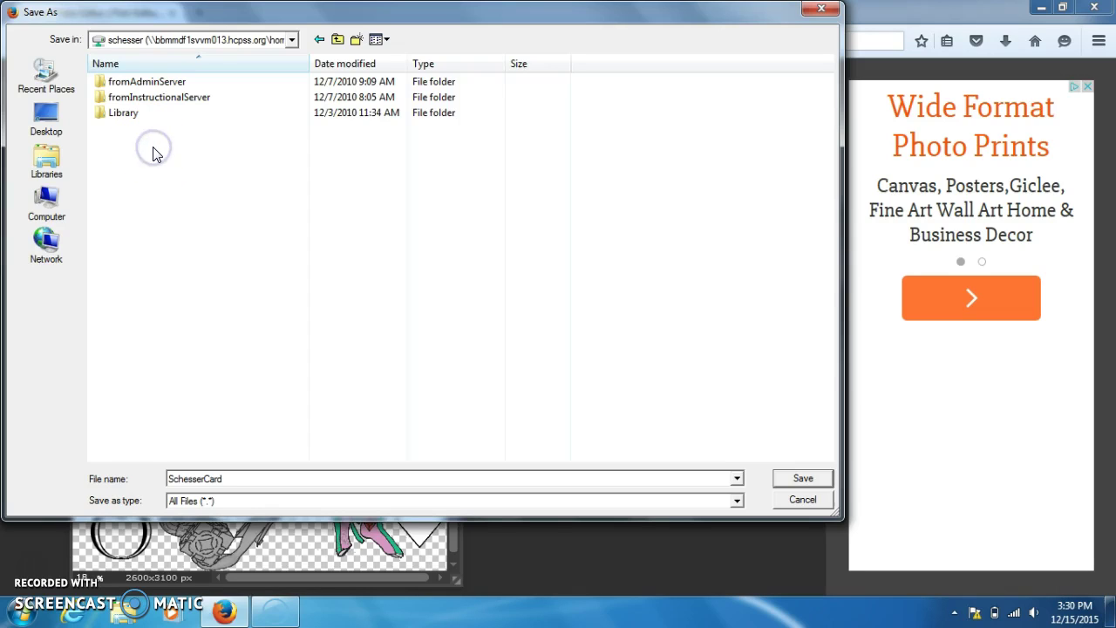
left_click(154, 150)
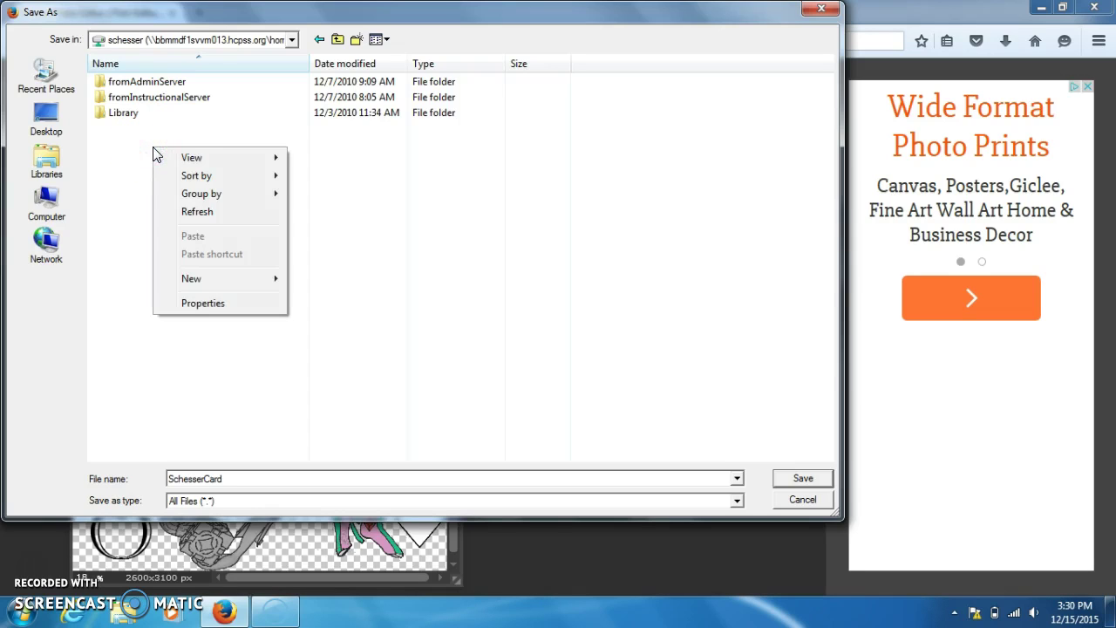
left_click(214, 281)
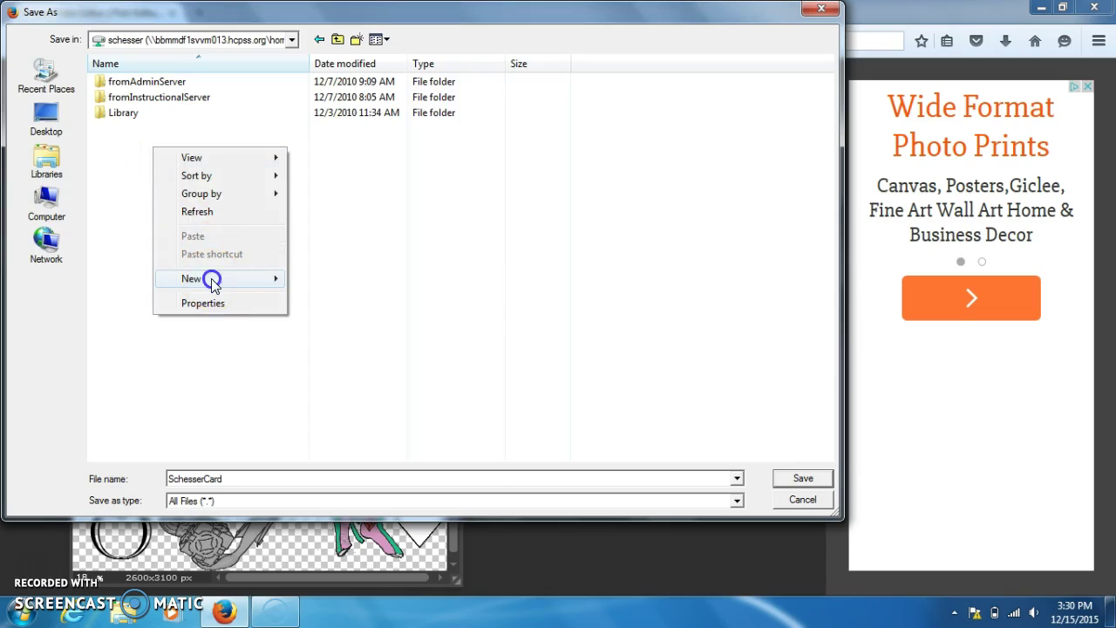
left_click(324, 279)
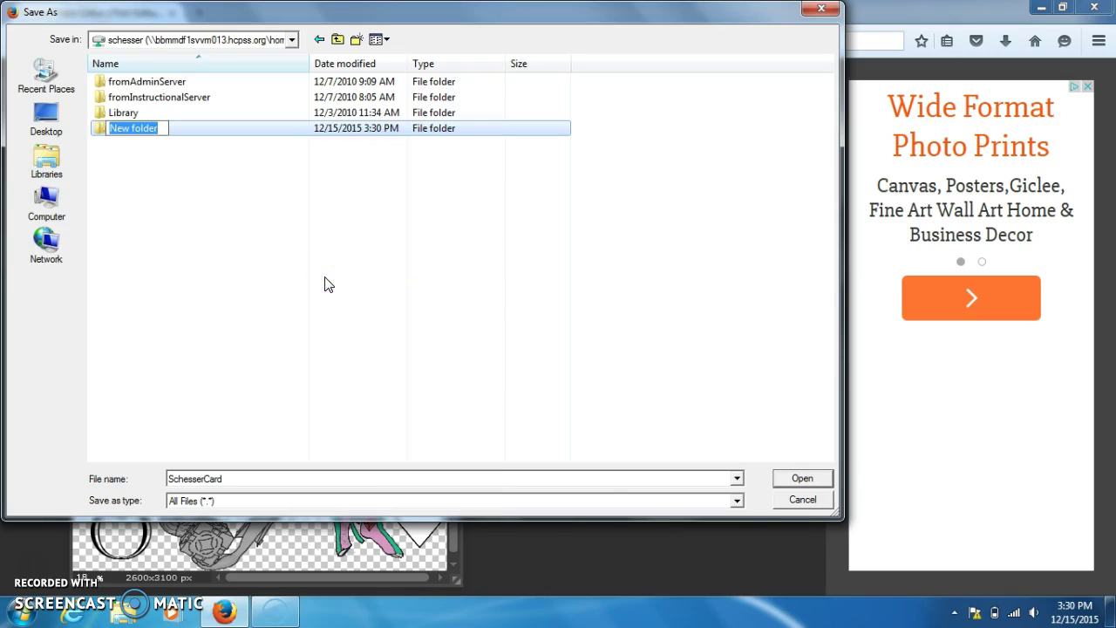
type("Playing ")
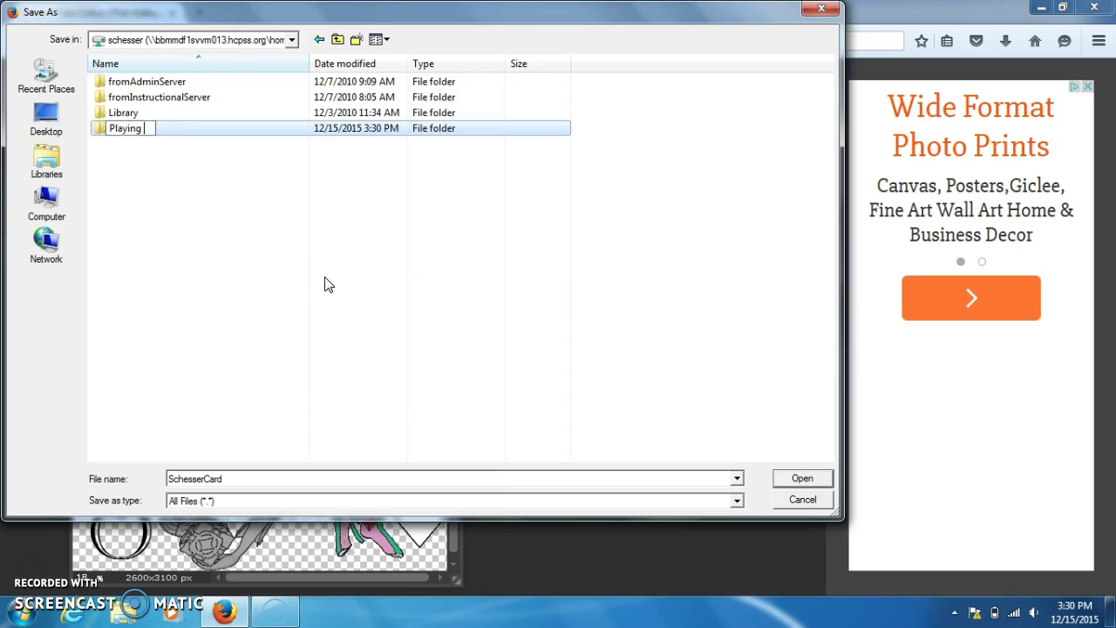
type("Card")
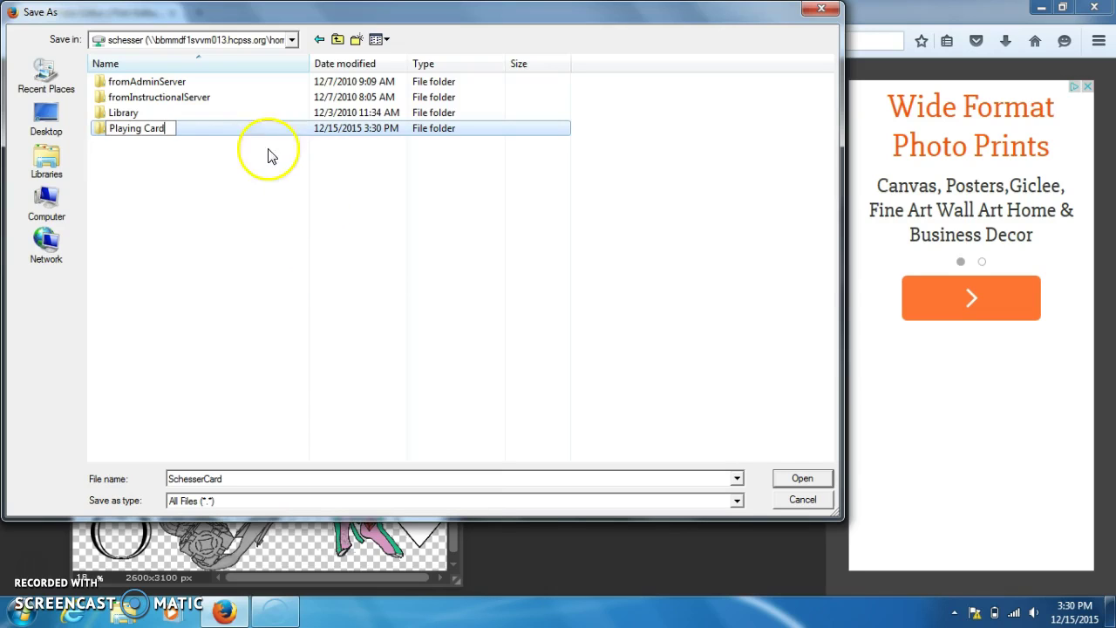
left_click(232, 126)
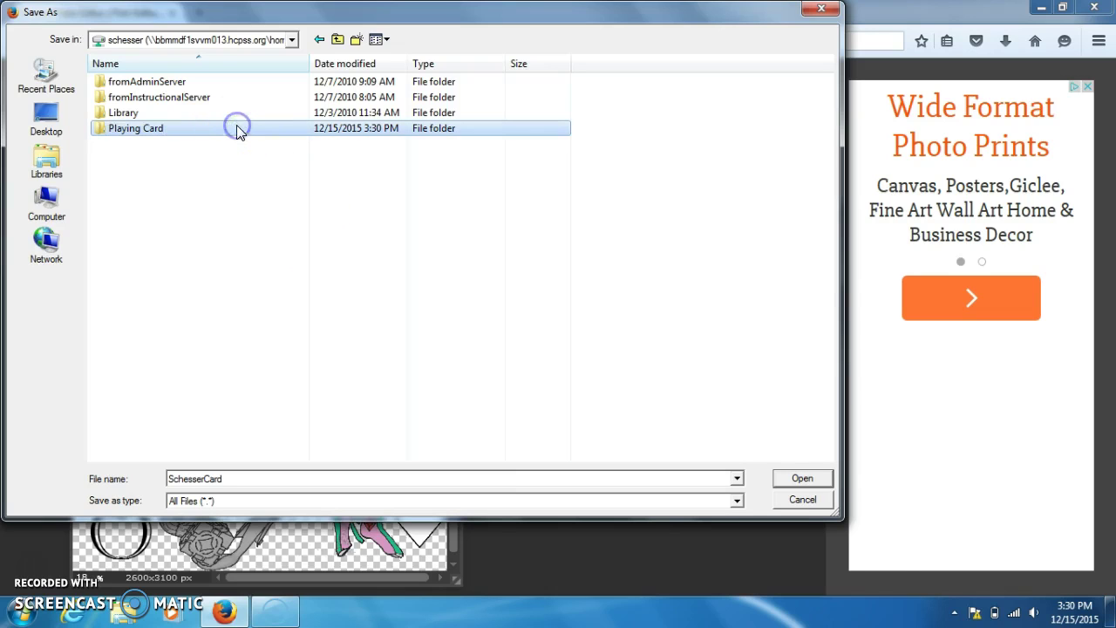
left_click(797, 478)
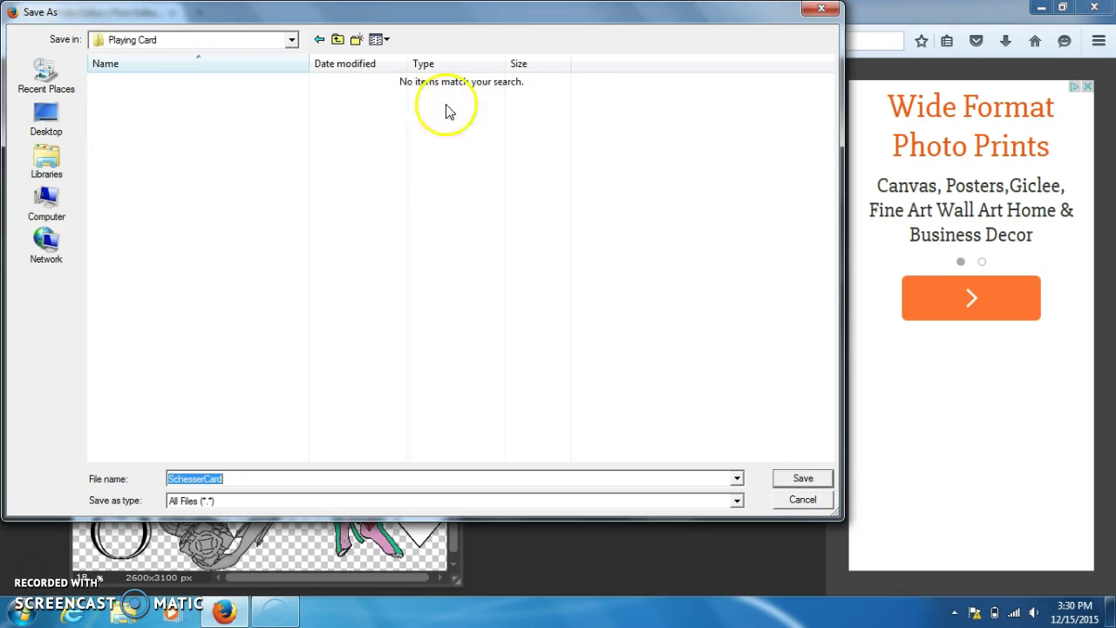
left_click(809, 479)
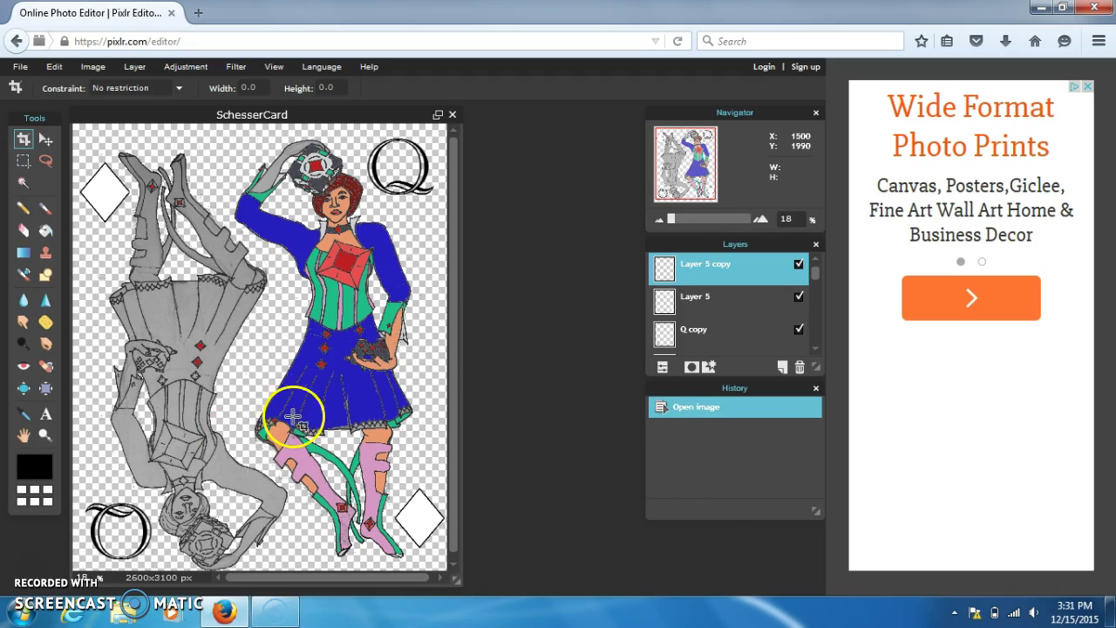
- Minimize the editor and open the Playing Card folder on the network home drive in Explorer
left_click(1031, 12)
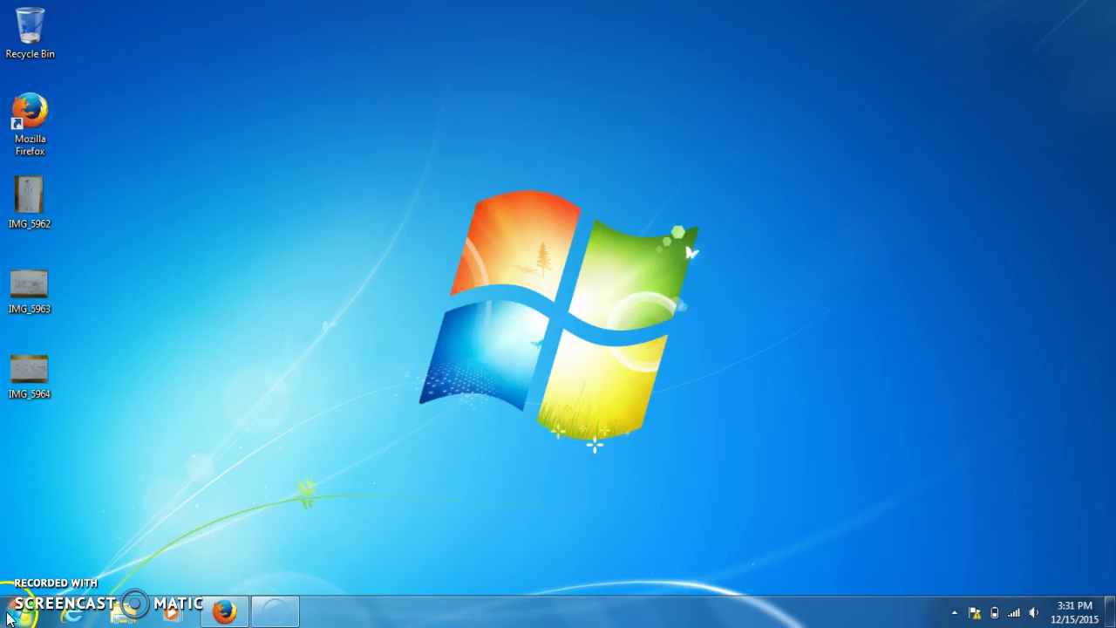
left_click(23, 612)
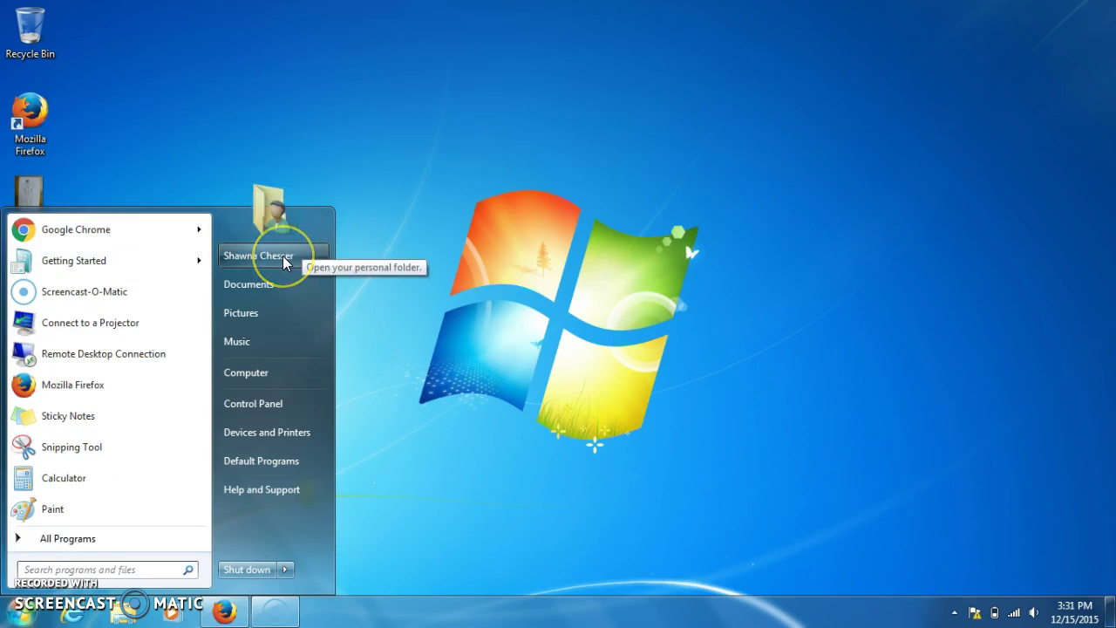
left_click(258, 256)
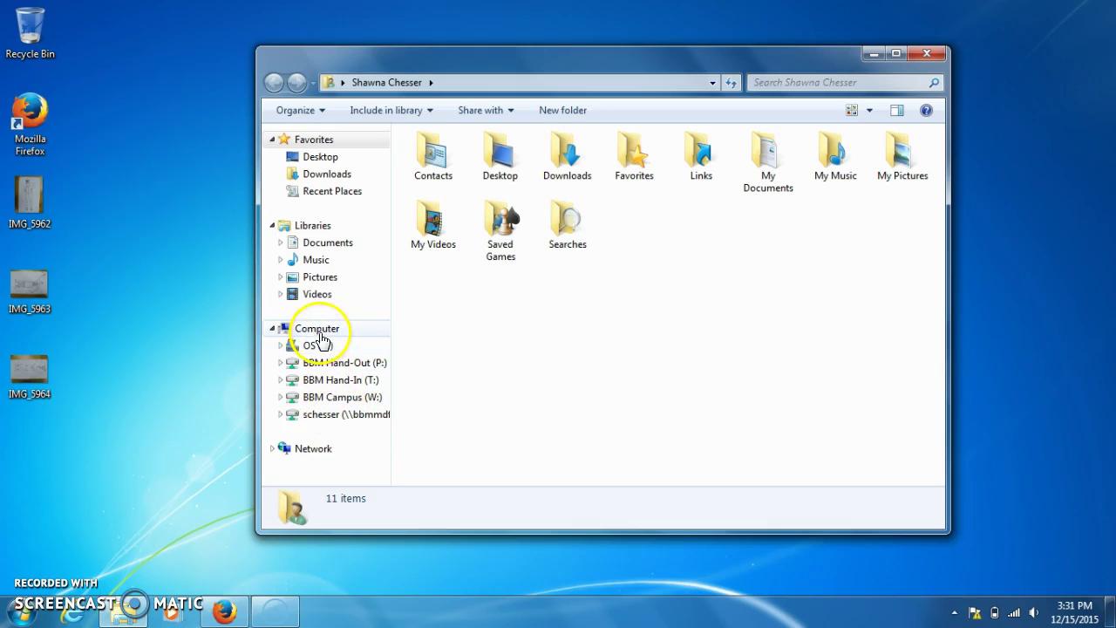
left_click(323, 416)
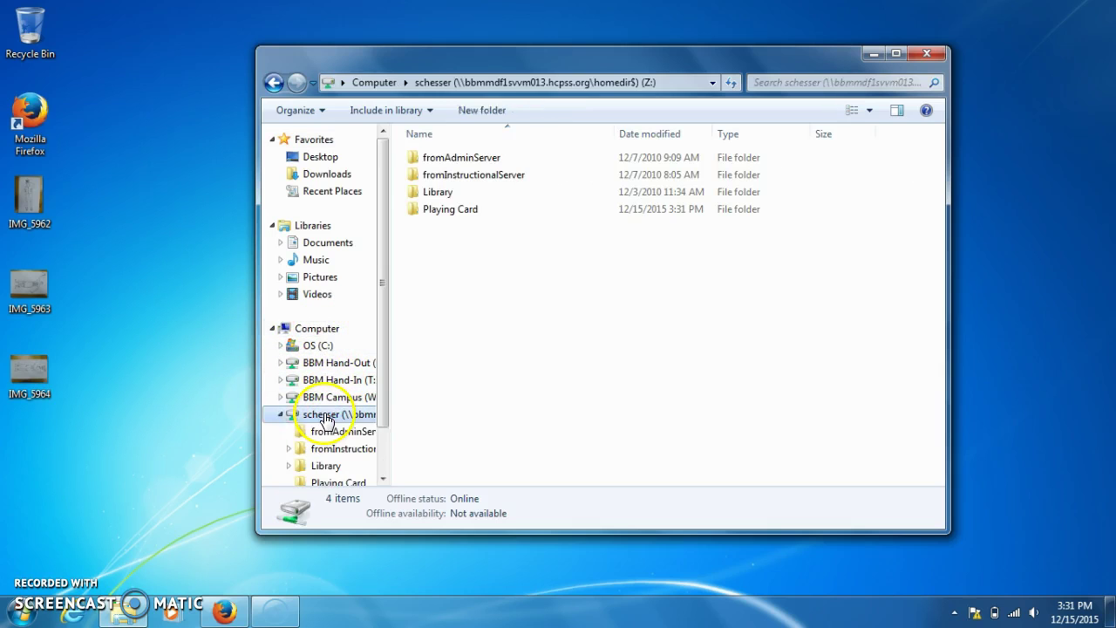
double_click(451, 211)
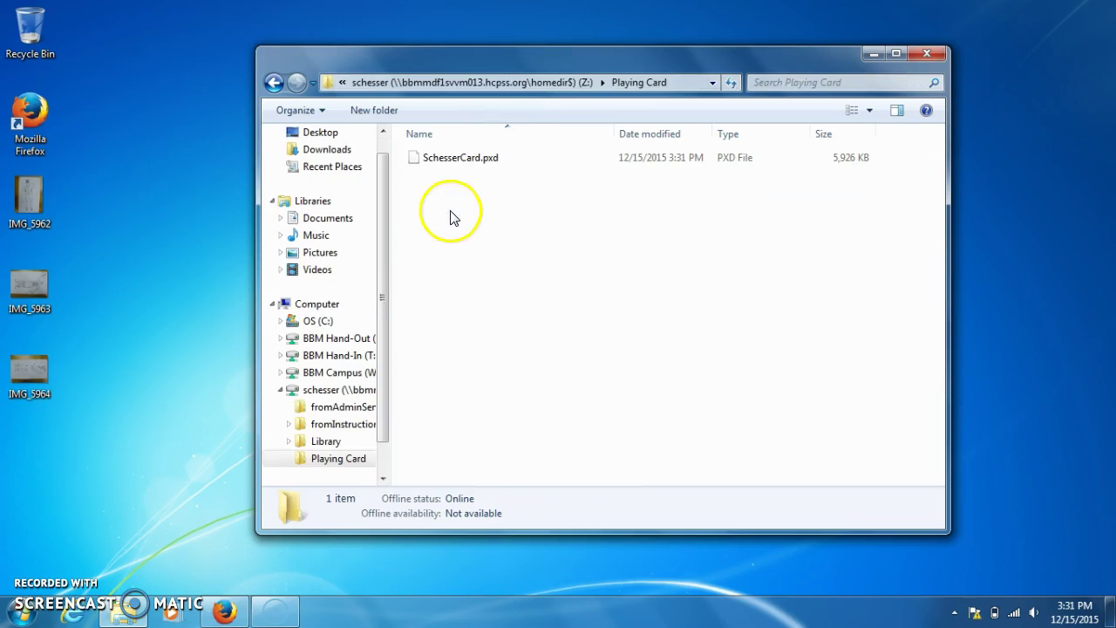
- Copy IMG_5962, IMG_5963 and IMG_5964 from the desktop into Playing Card, then close the window
left_click_drag(28, 197, 608, 286)
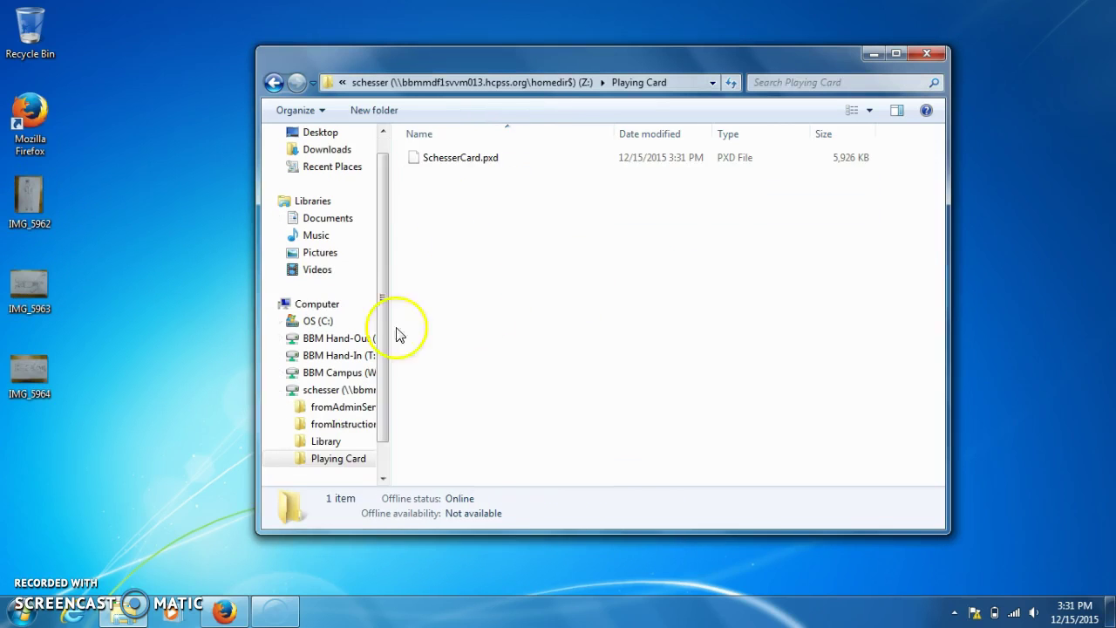
left_click_drag(33, 286, 568, 287)
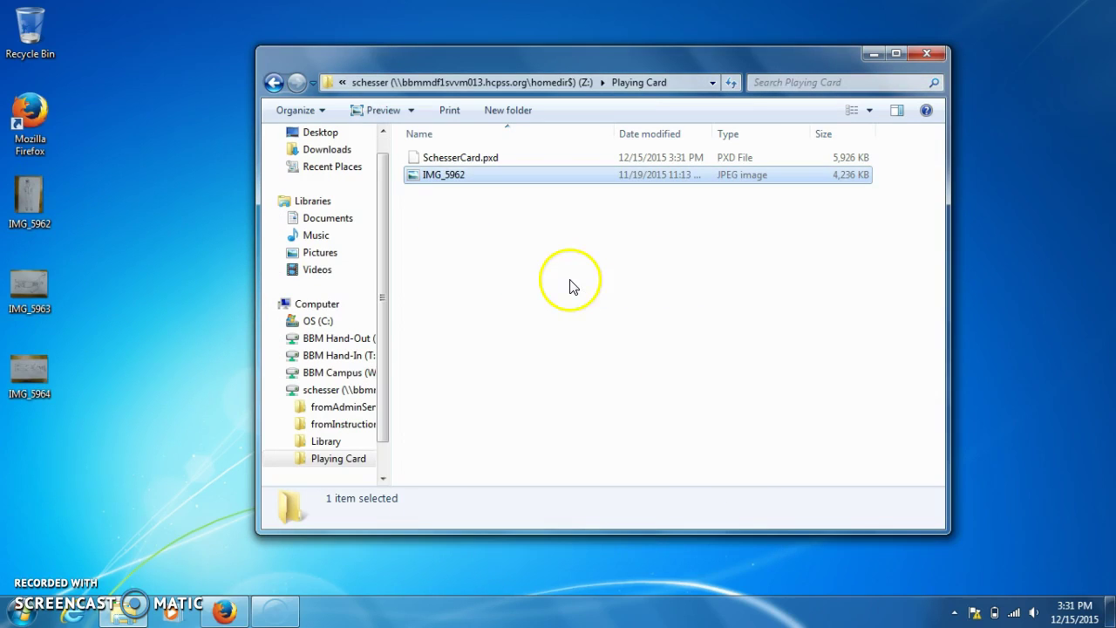
left_click_drag(29, 370, 607, 282)
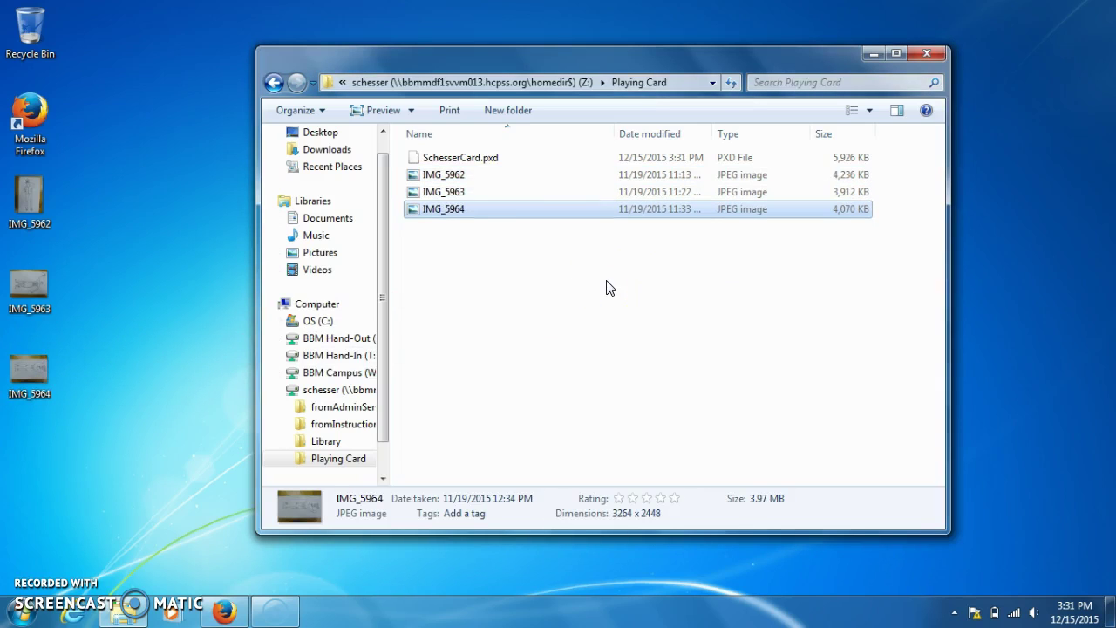
left_click(926, 54)
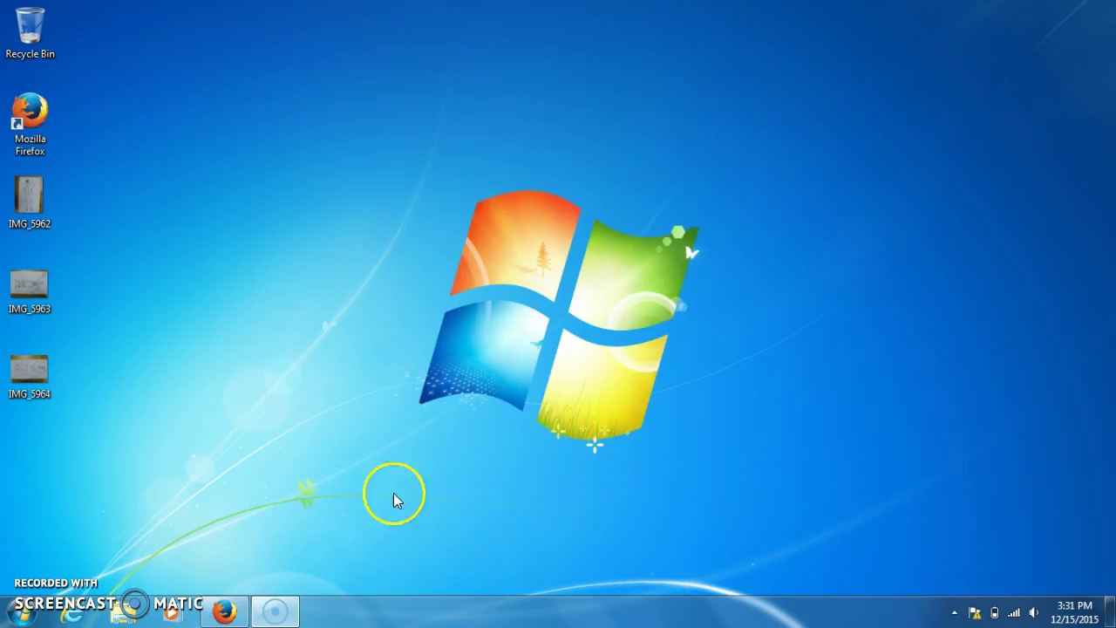
- Resave SchesserCard as a layered PXD, confirming replacement of SchesserCard.pxd in Playing Card
left_click(224, 612)
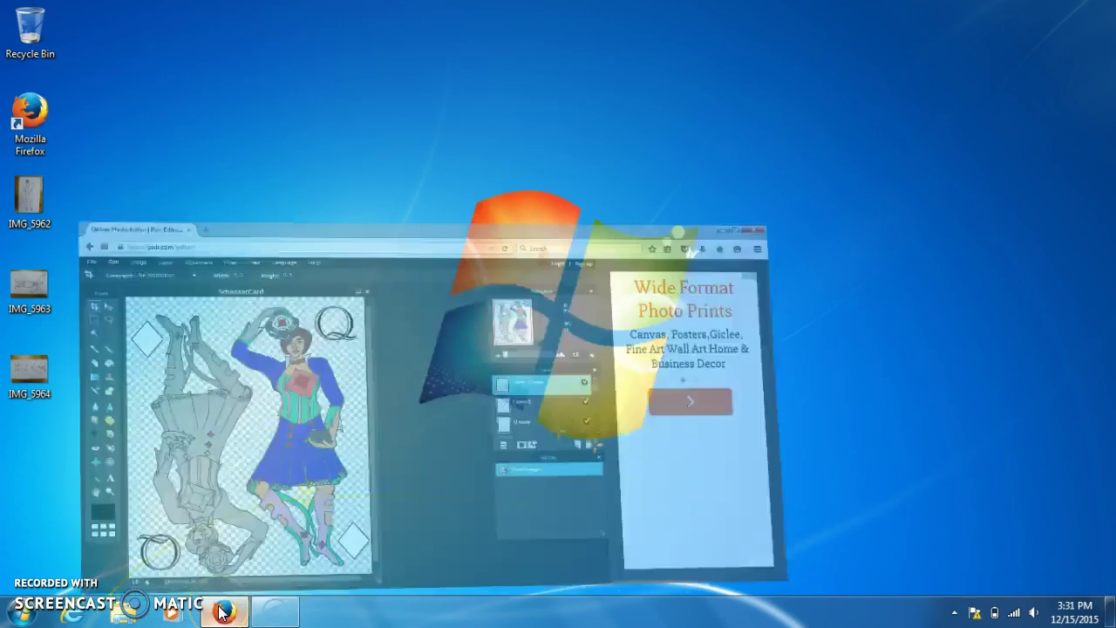
left_click(20, 67)
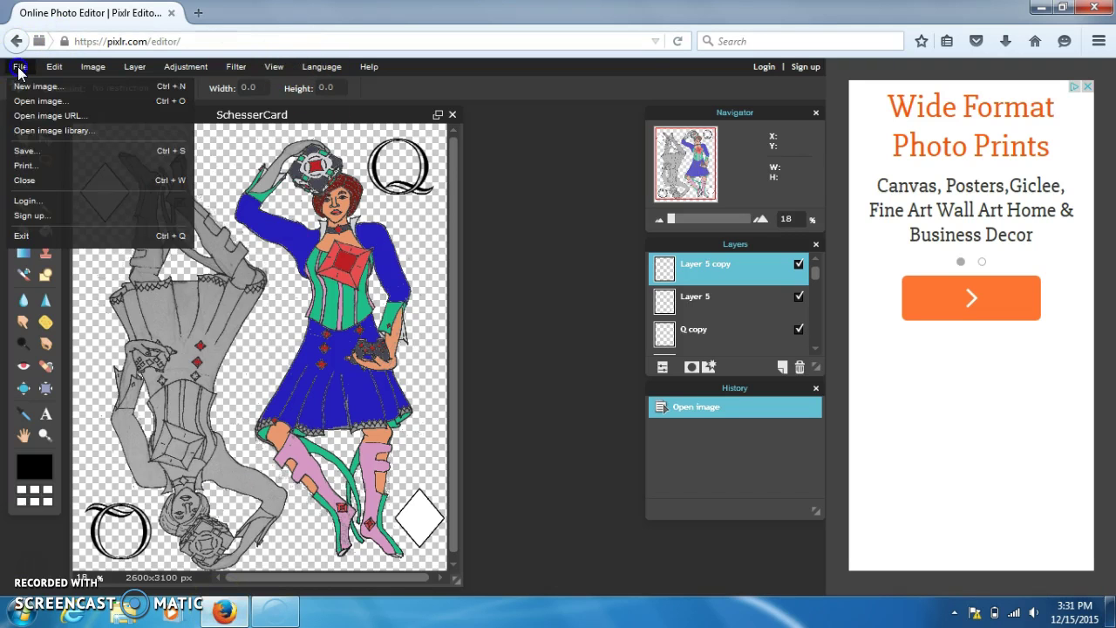
left_click(35, 151)
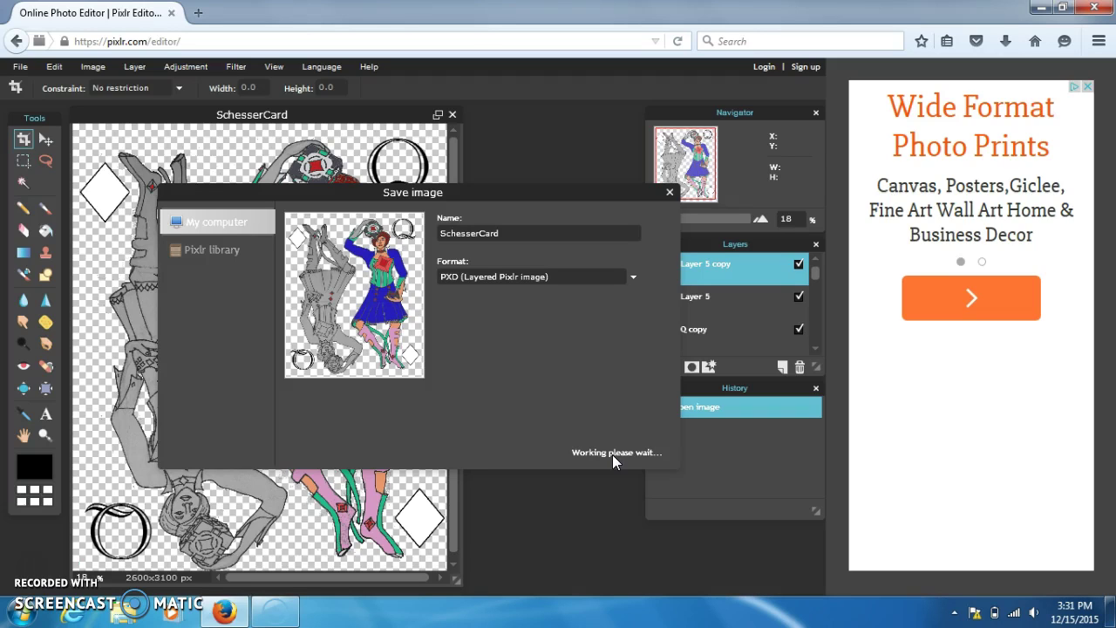
left_click(645, 449)
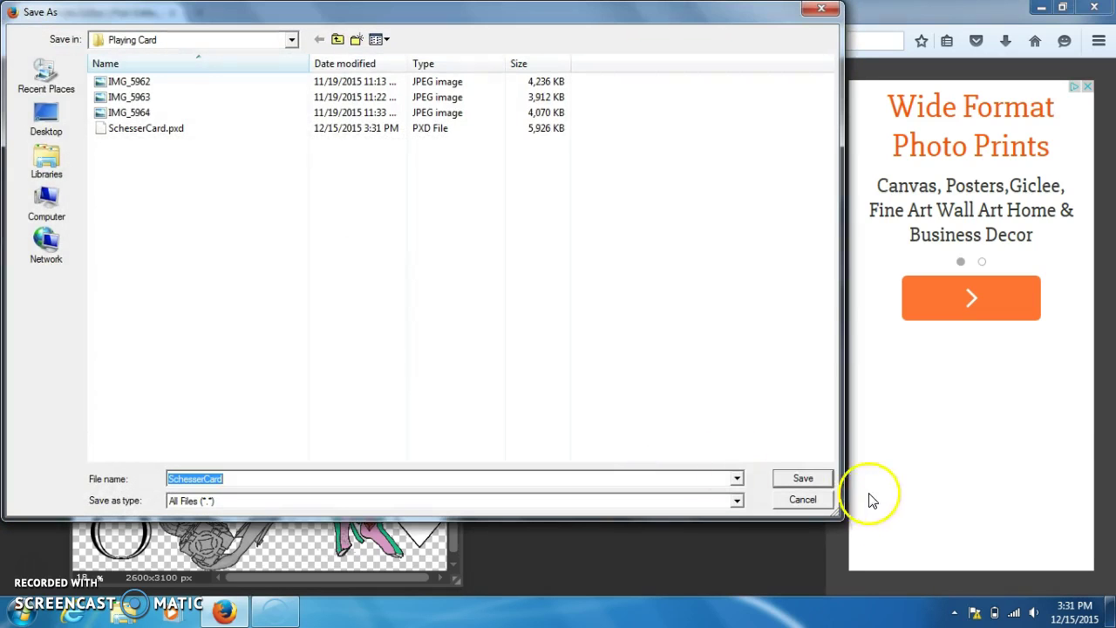
left_click(813, 477)
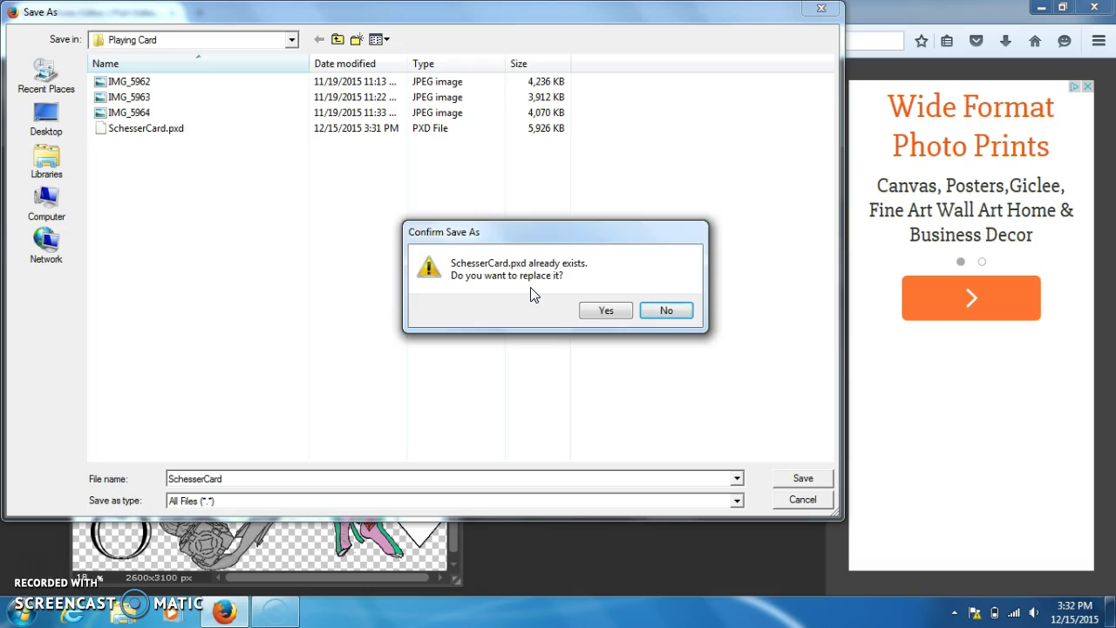
left_click(606, 310)
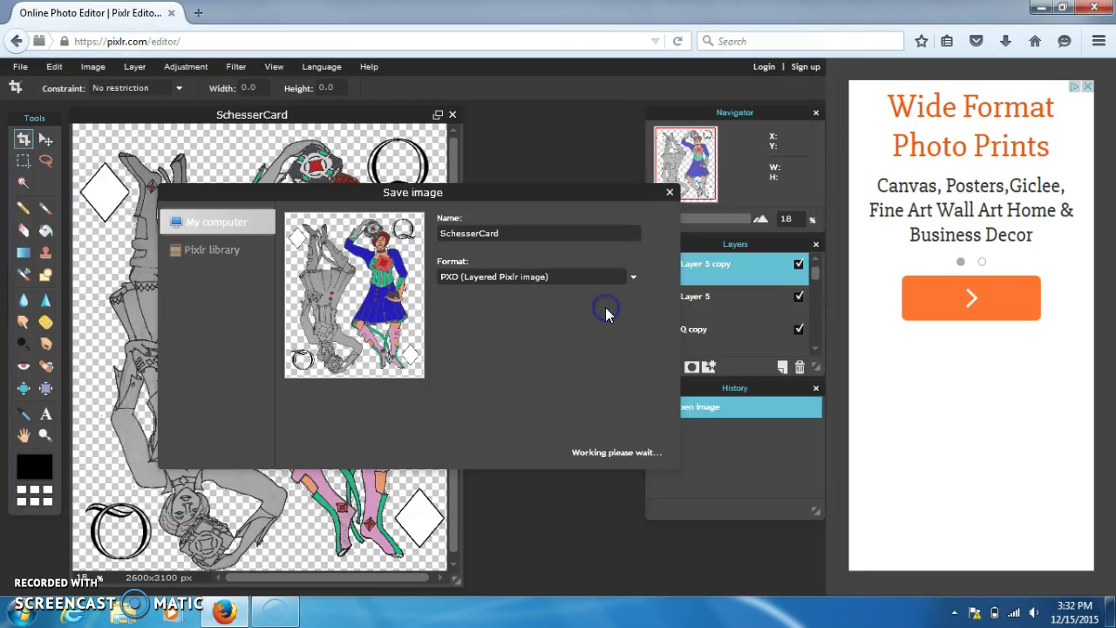